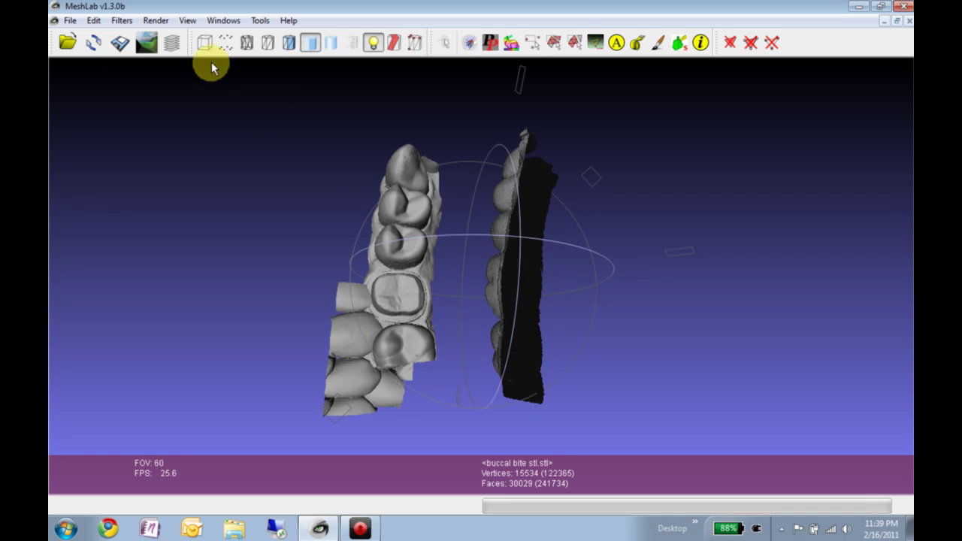
Launch the Align Tool from the Edit menu, listing opposing.stl, prep.stl and buccal bite stl.stl
left_click(94, 20)
left_click(114, 157)
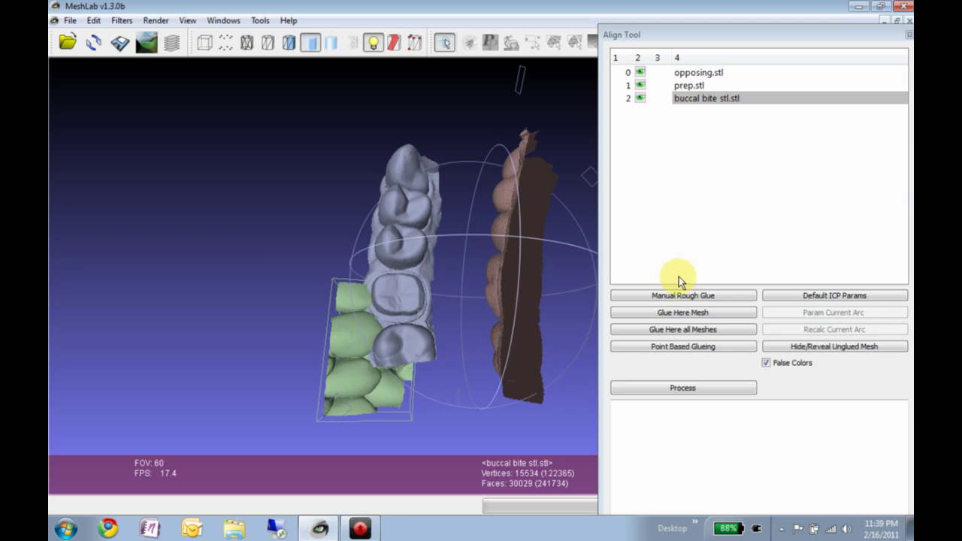
Fix buccal bite as the glued reference, then start point glueing opposing.stl with matching views
left_click(672, 313)
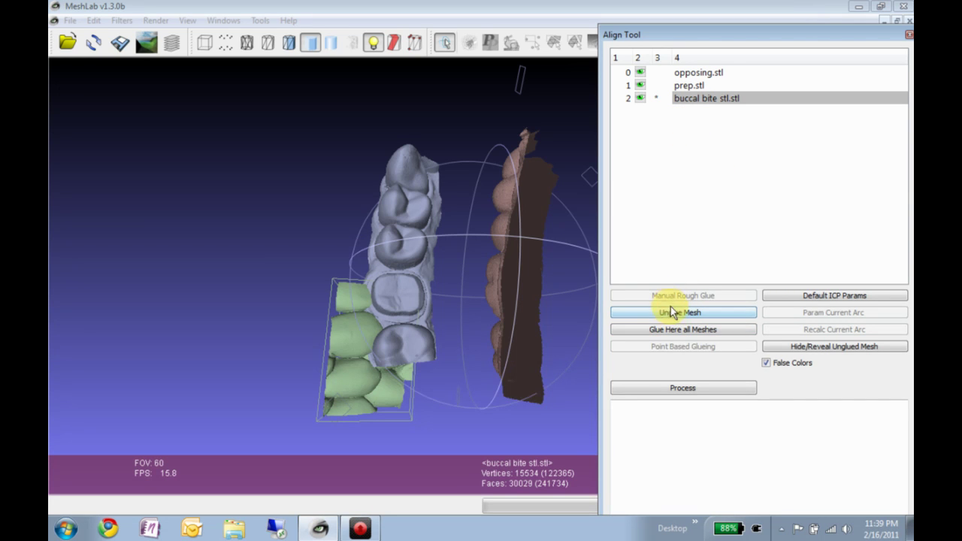
left_click(697, 73)
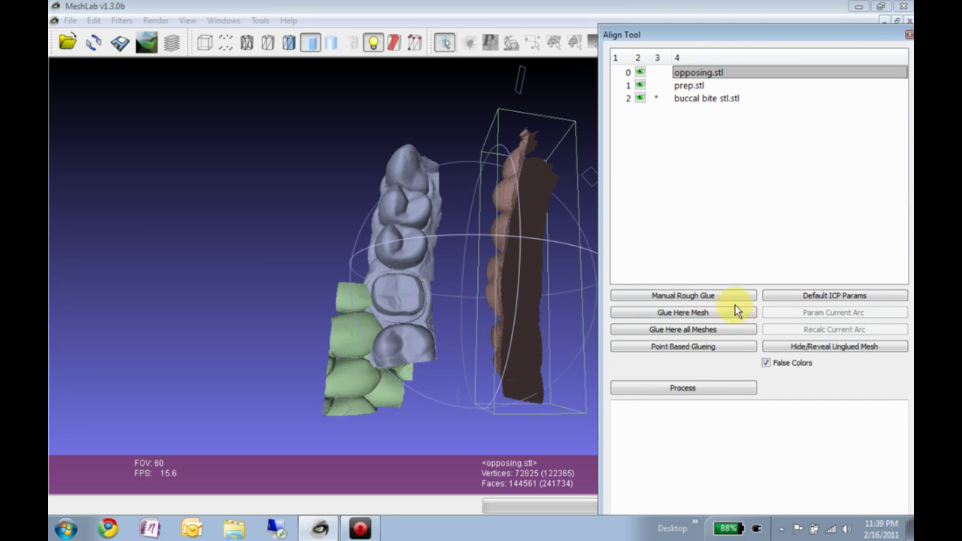
left_click(691, 349)
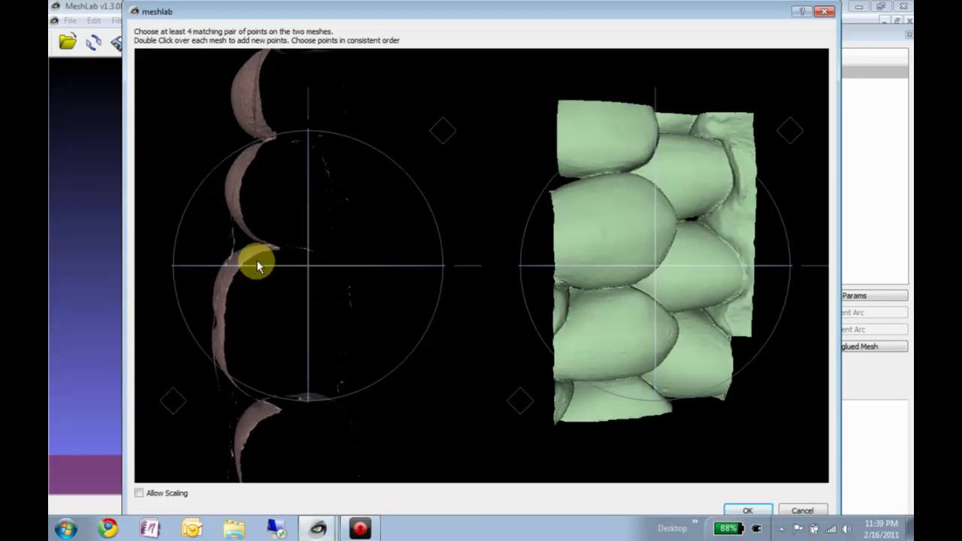
left_click_drag(257, 262, 241, 307)
left_click_drag(392, 251, 694, 200)
left_click_drag(703, 168, 640, 393)
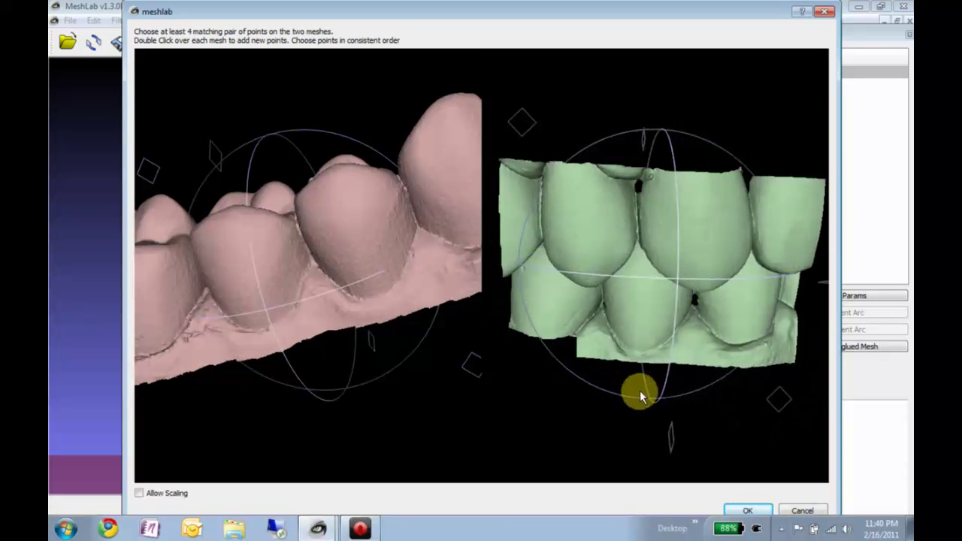
Mark corresponding point pairs on the opposing and bite scans and glue them
double_click(316, 286)
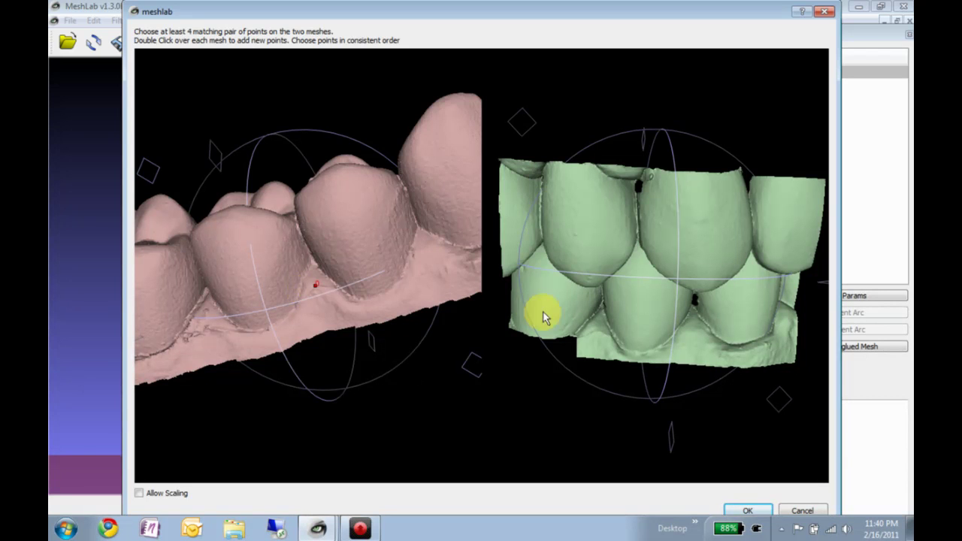
double_click(596, 330)
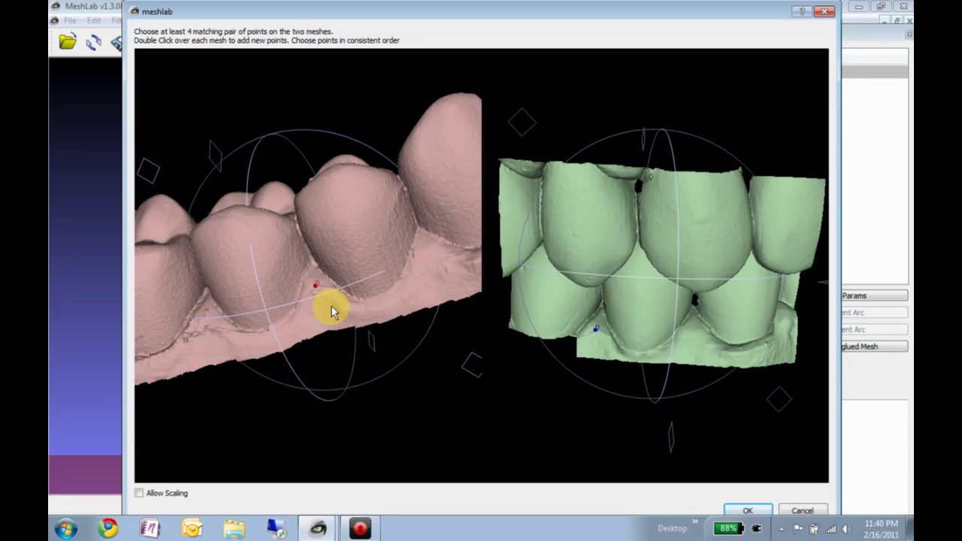
double_click(307, 294)
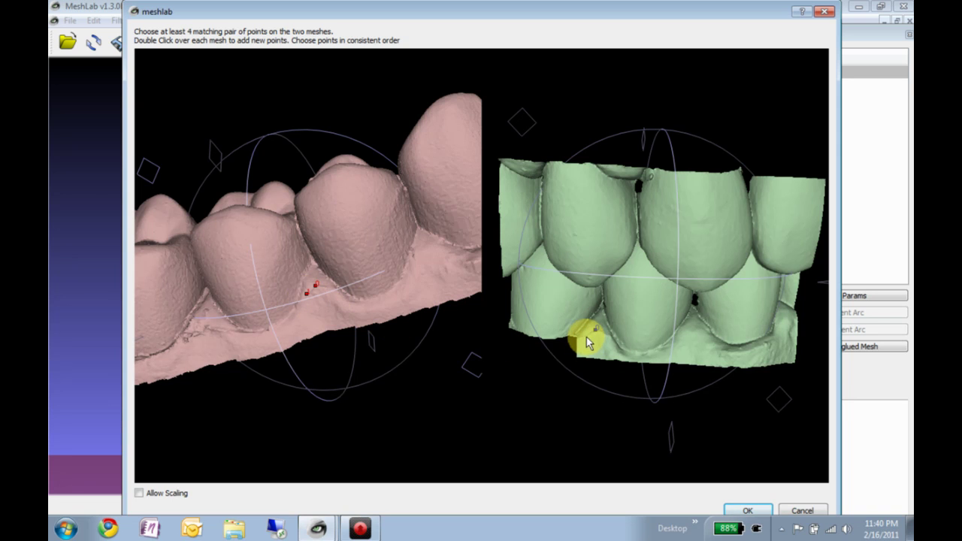
double_click(346, 300)
double_click(619, 349)
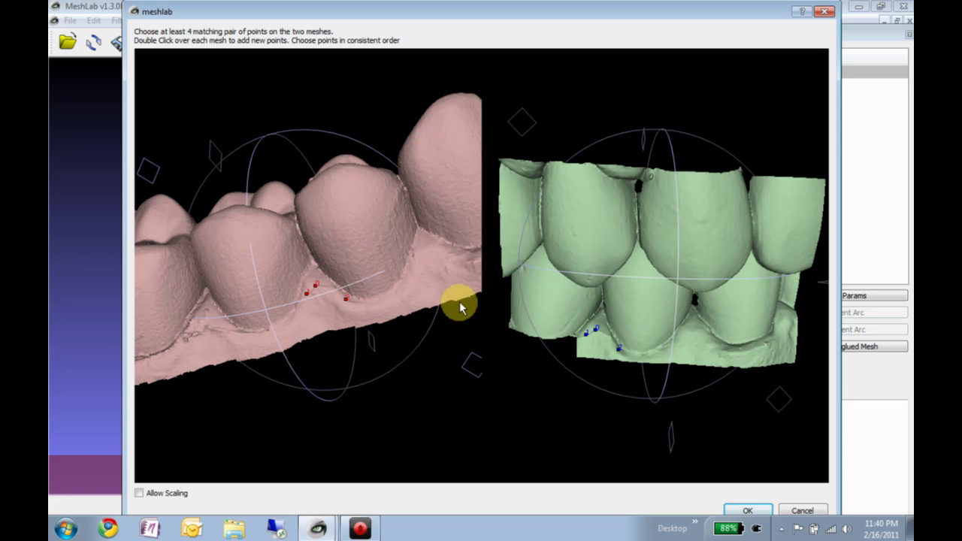
double_click(469, 261)
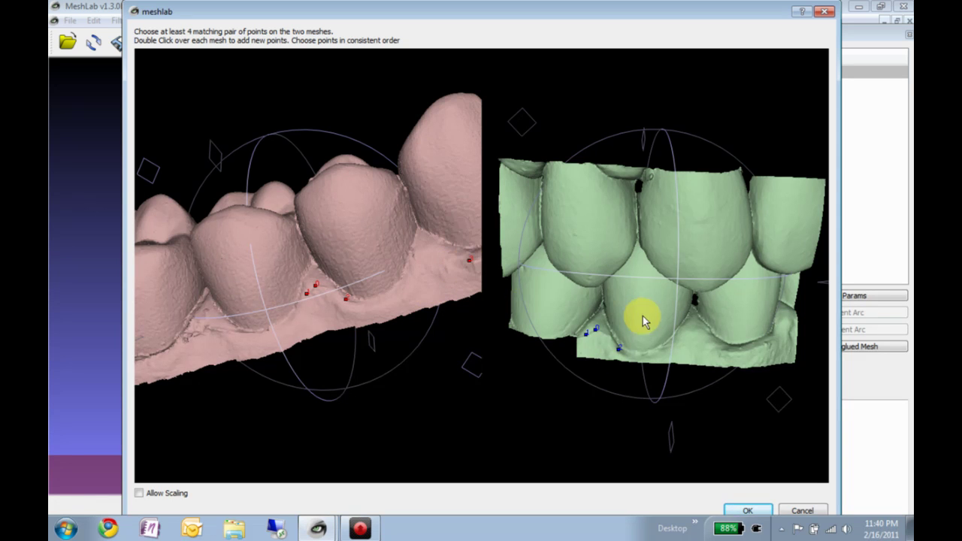
double_click(723, 347)
left_click(748, 510)
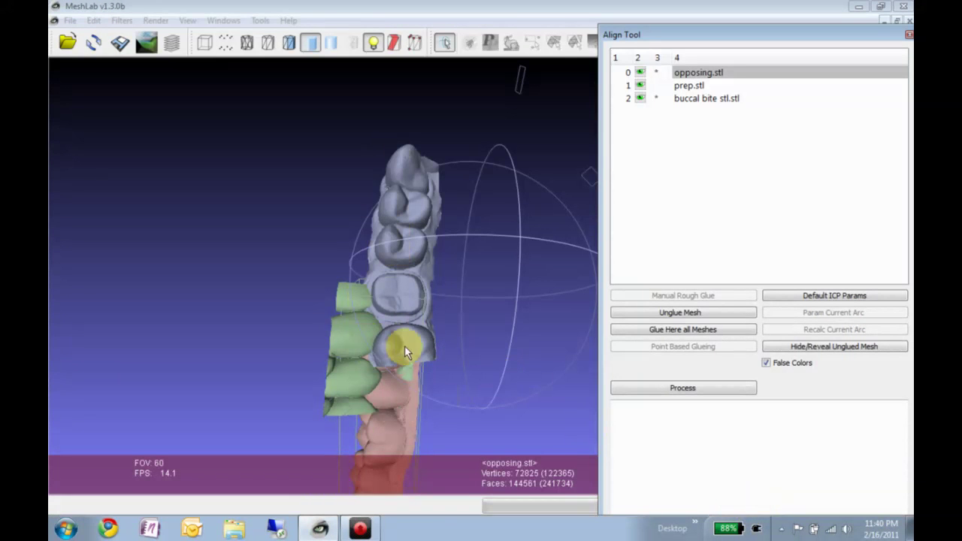
Check the glued fit and run Process, dropping the error from 36.735384 to 0.093760
left_click_drag(380, 403, 349, 261)
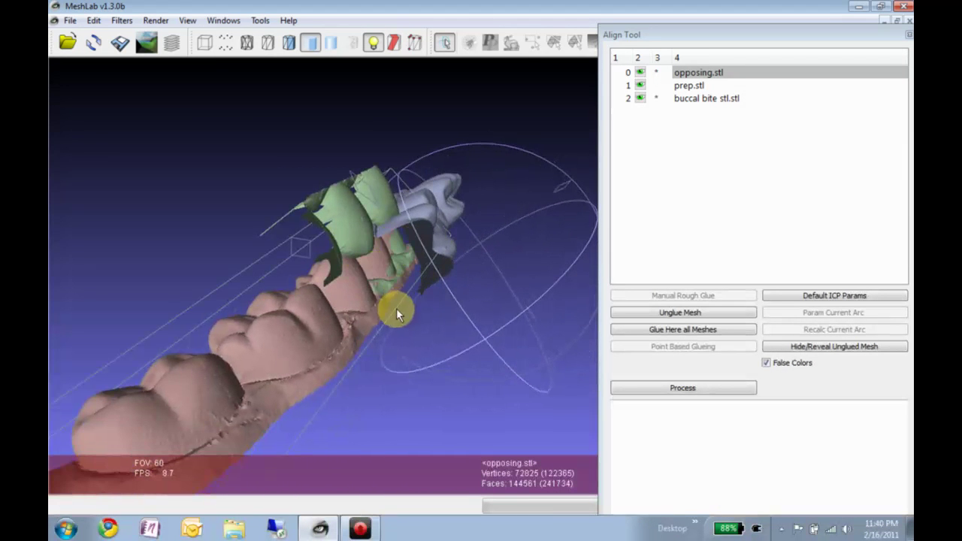
left_click_drag(396, 314, 354, 294)
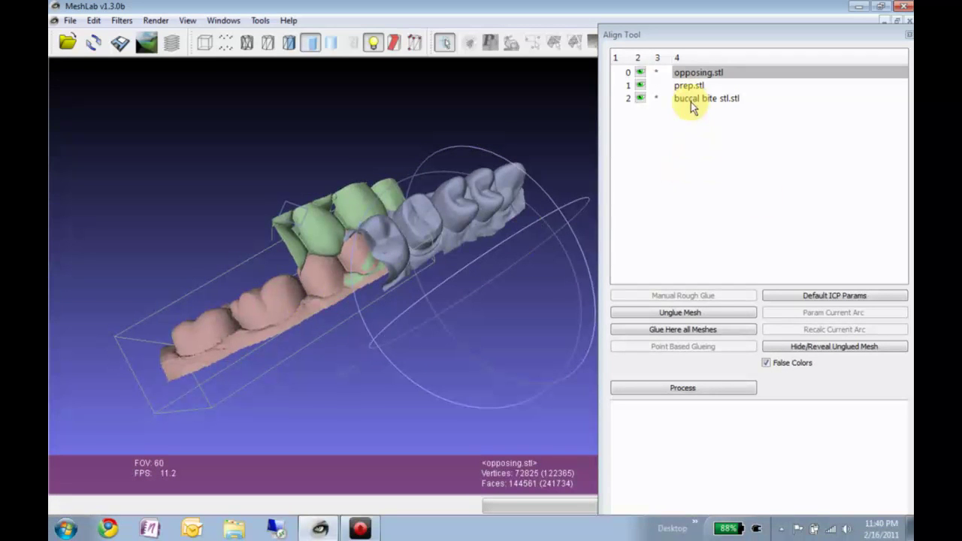
left_click(683, 388)
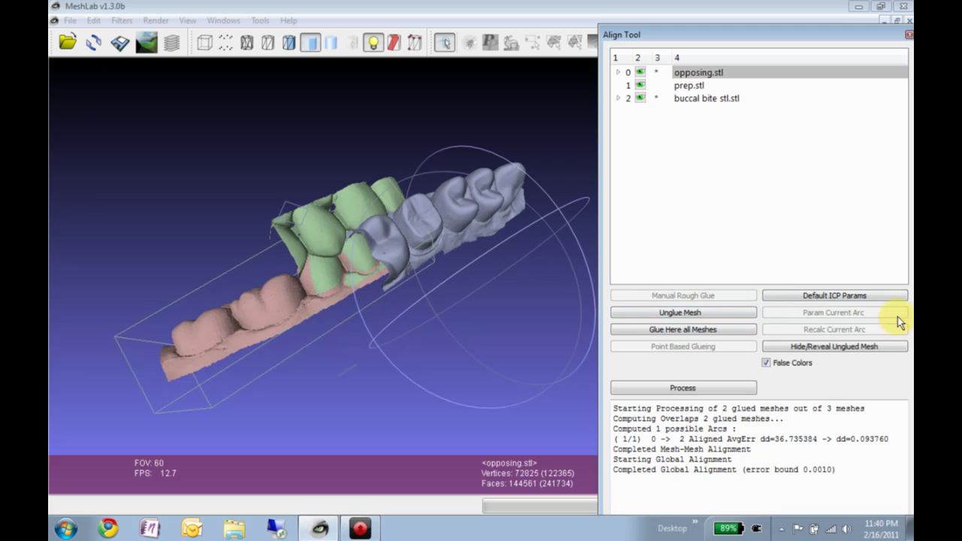
Set ICP Sample Number 5000, Target Distance 0.0001, Max Iterations 100, and rerun (error 0.017131)
left_click(861, 295)
left_click(766, 240)
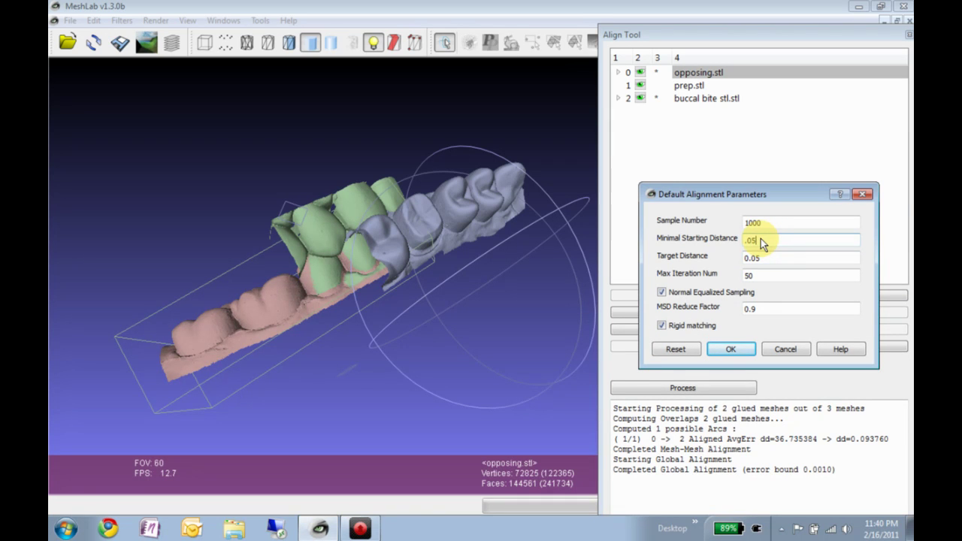
double_click(749, 221)
type("5000")
left_click(757, 258)
type("0.001")
key("Tab")
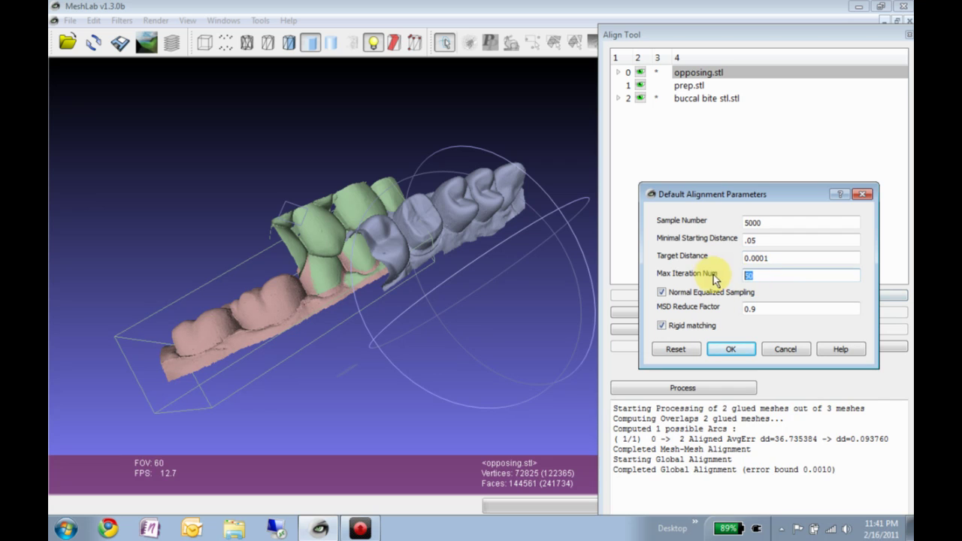
type("100")
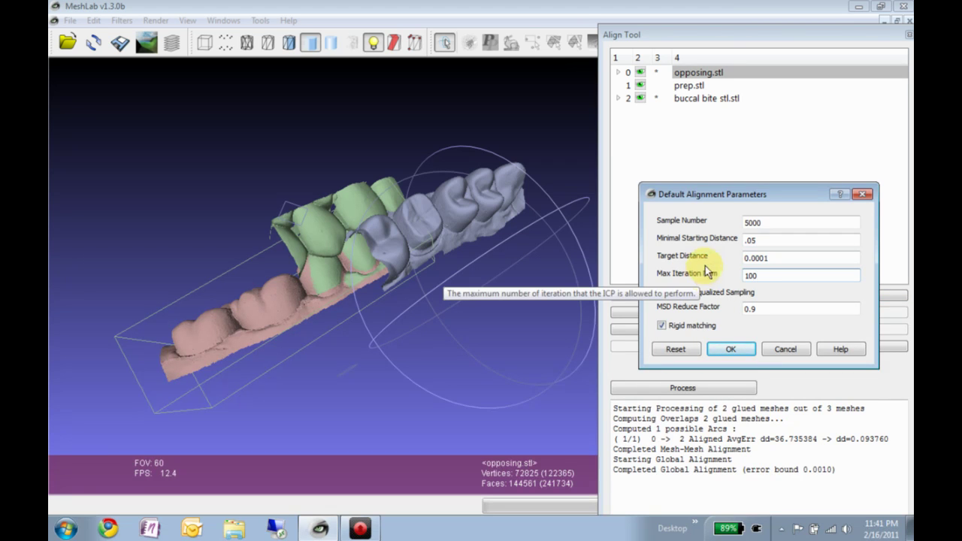
left_click(729, 350)
left_click(693, 386)
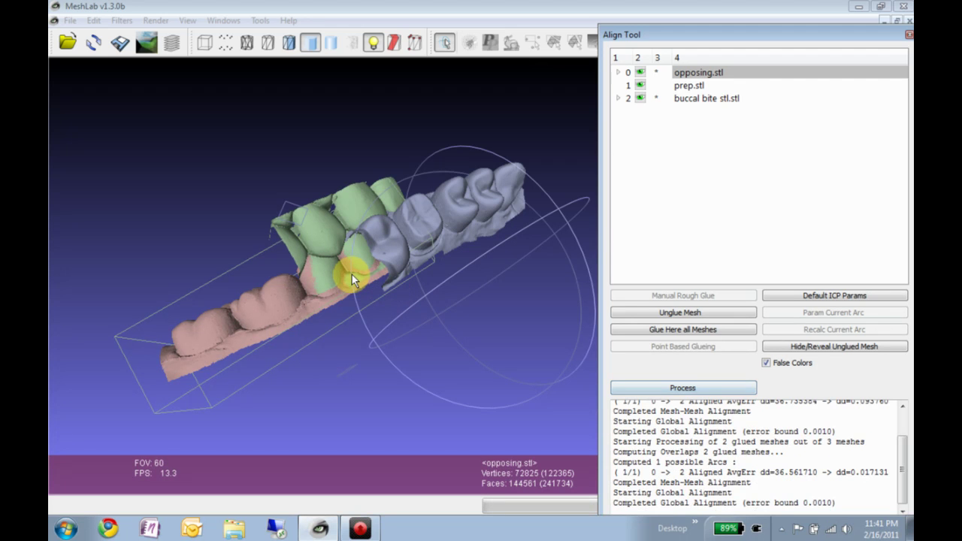
Inspect the overlap and rerun alignment, cutting the opposing-to-bite error to 0.011130
scroll(350, 278, "down", 2)
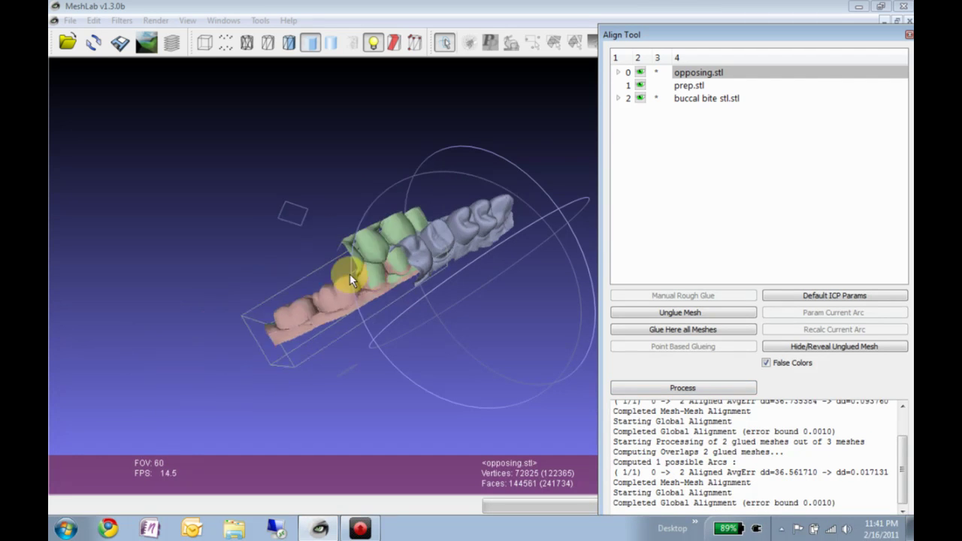
scroll(349, 273, "up", 5)
left_click_drag(285, 244, 572, 320)
left_click(661, 388)
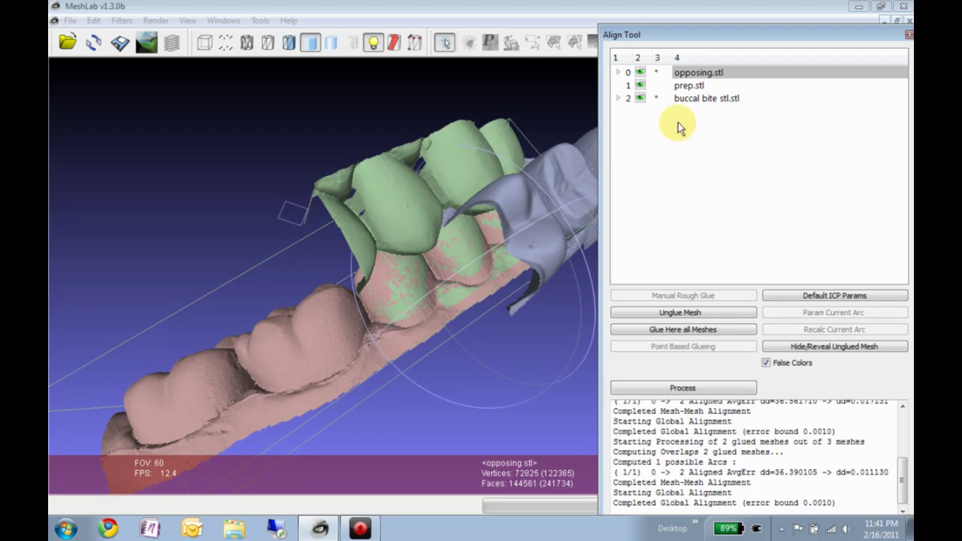
Select prep.stl for point glueing and turn both meshes to matching side views
left_click(686, 85)
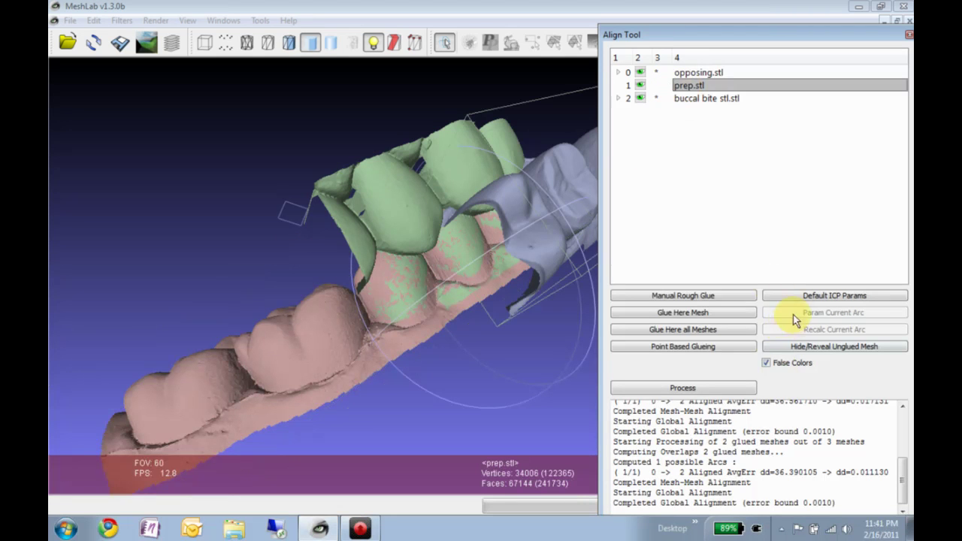
left_click(690, 352)
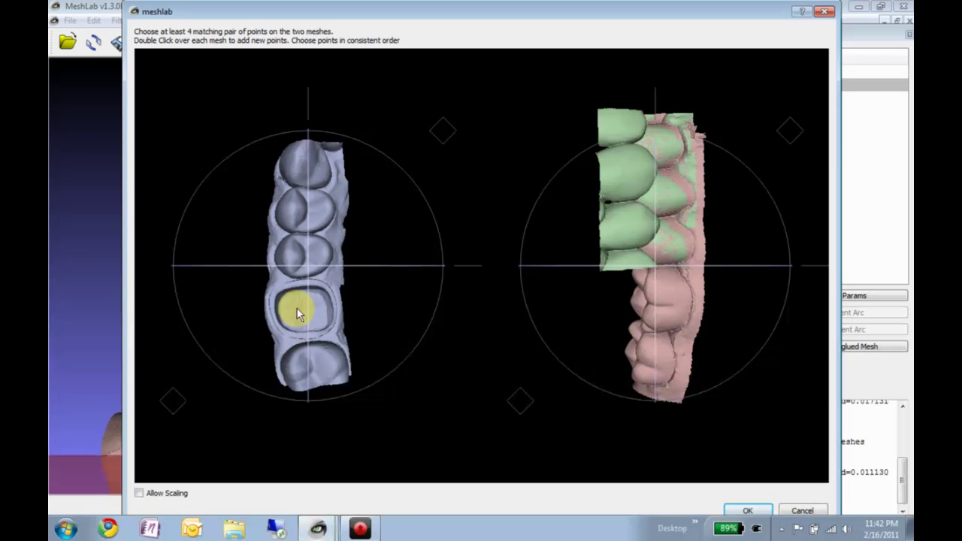
left_click_drag(355, 259, 482, 263)
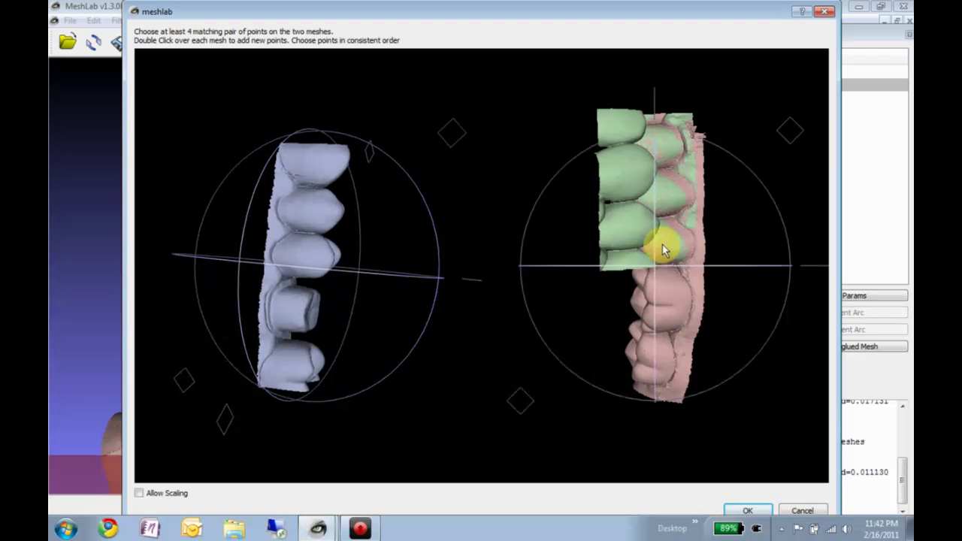
left_click_drag(662, 245, 637, 226)
scroll(384, 266, "up", 5)
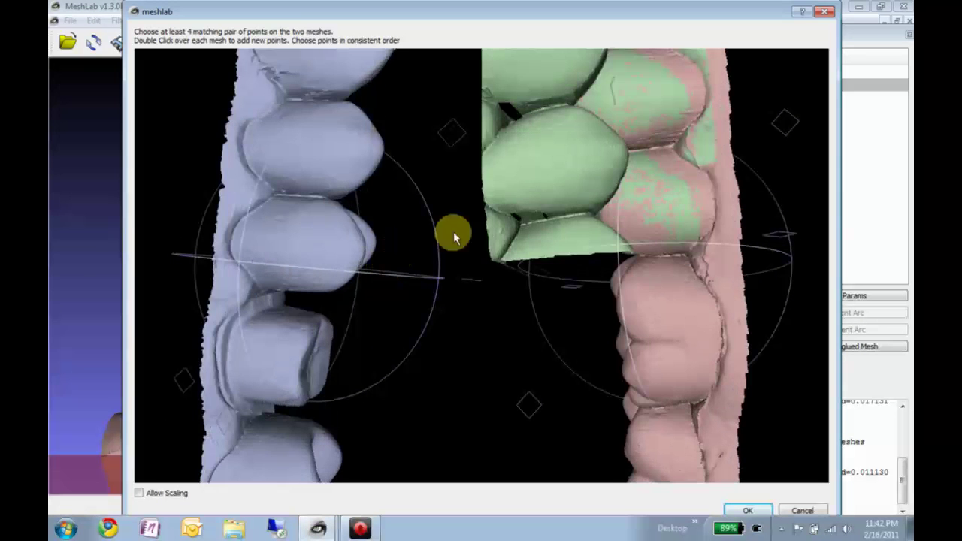
scroll(598, 235, "down", 5)
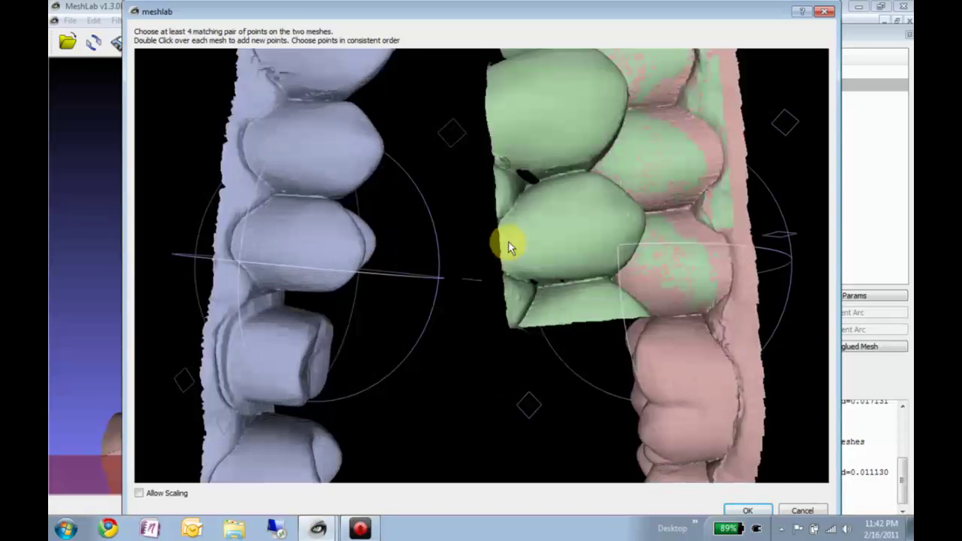
left_click_drag(509, 248, 386, 252)
left_click_drag(323, 253, 399, 241)
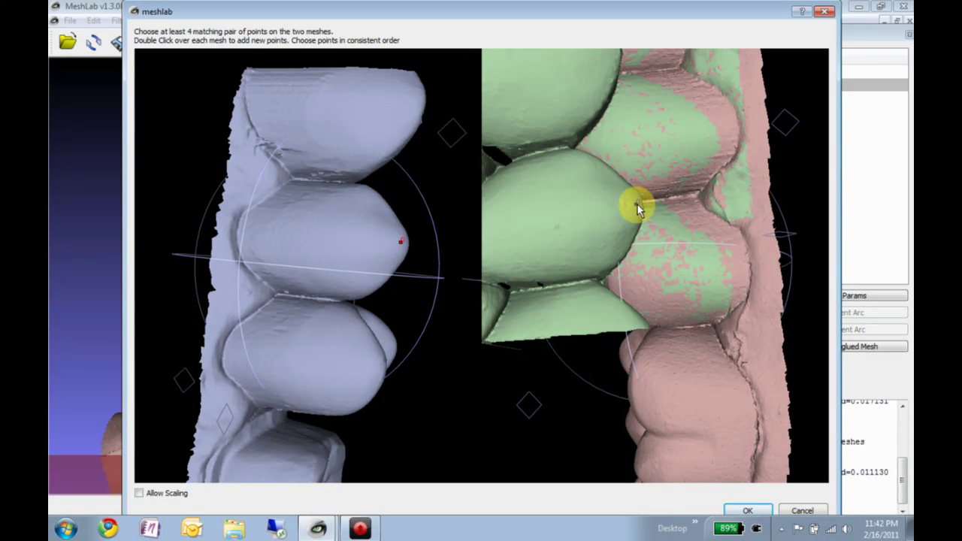
Mark matching point pairs on the same blue and green teeth and glue prep.stl
double_click(364, 186)
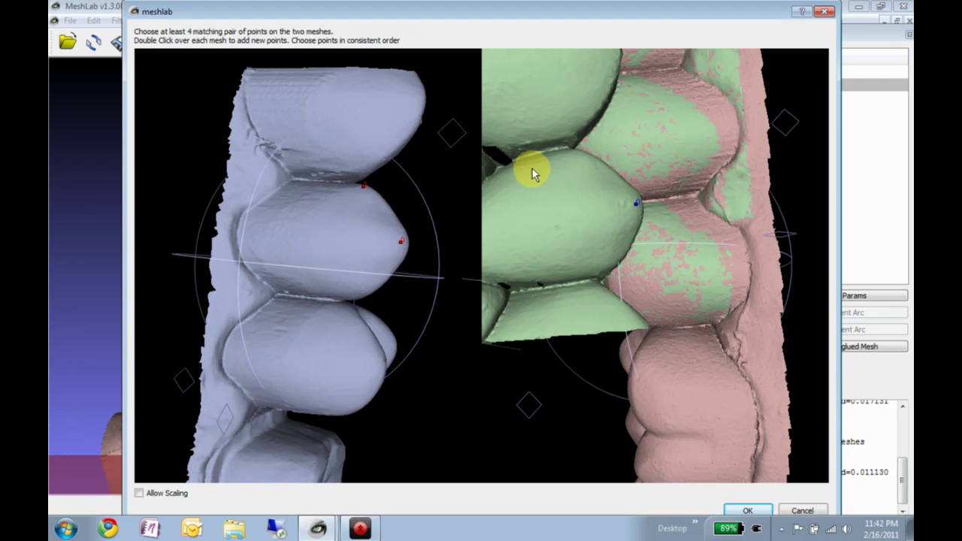
double_click(579, 153)
left_click_drag(682, 164, 689, 191)
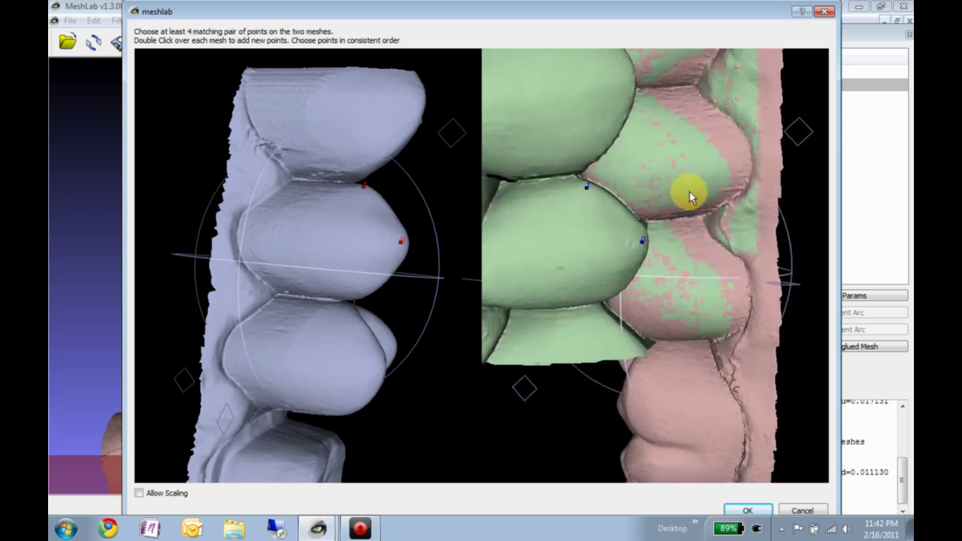
double_click(360, 164)
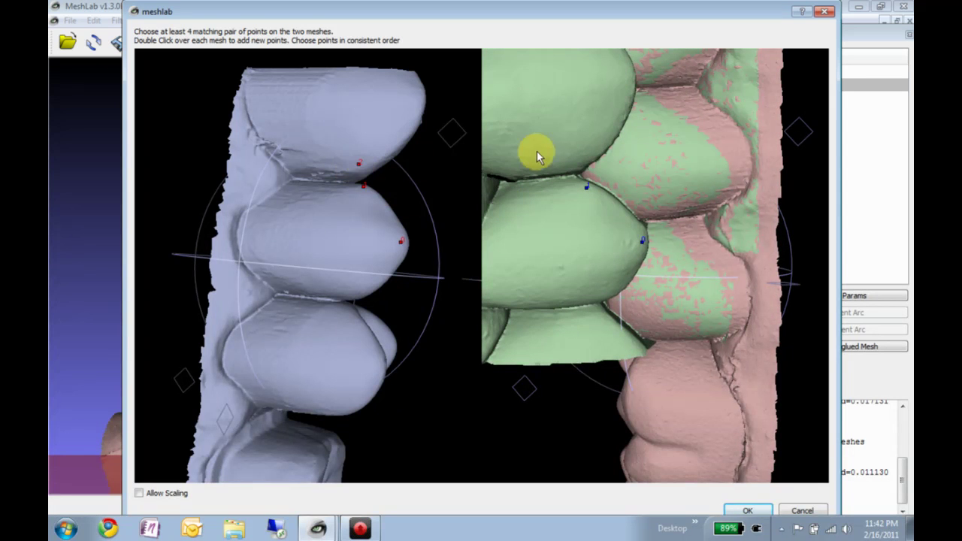
double_click(585, 157)
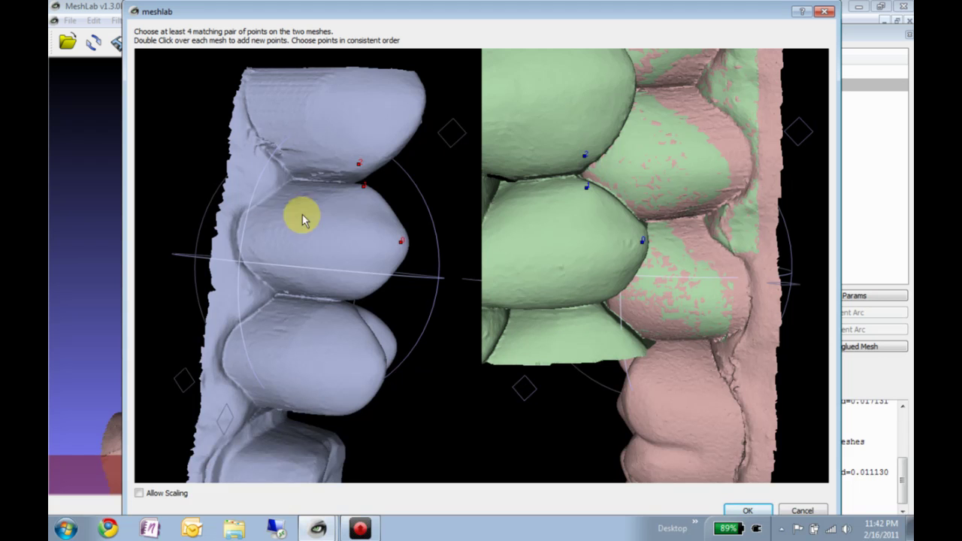
left_click_drag(305, 217, 312, 260)
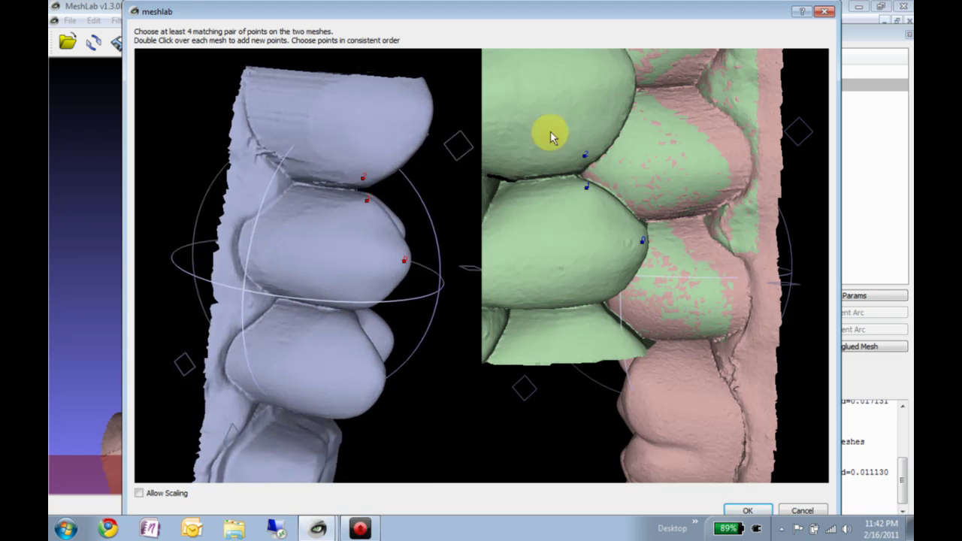
double_click(426, 110)
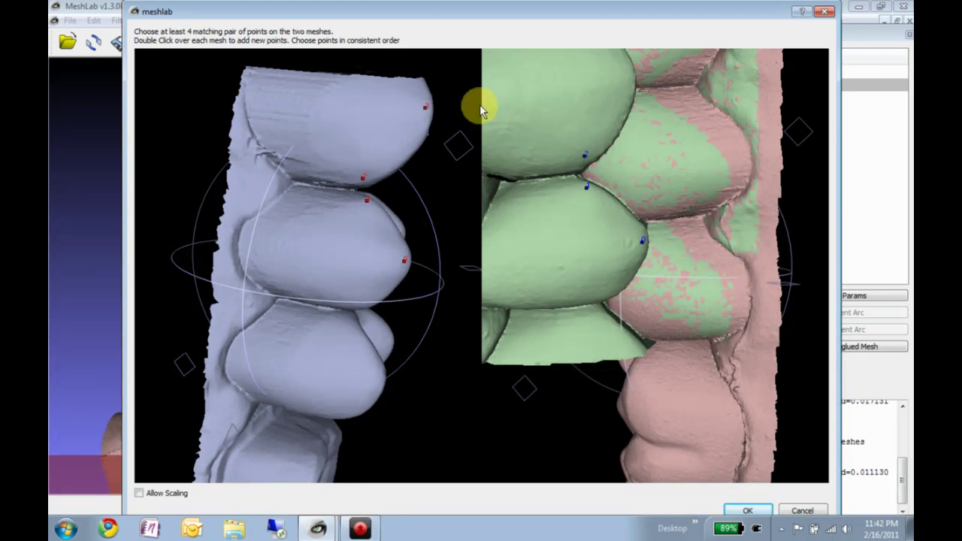
double_click(628, 74)
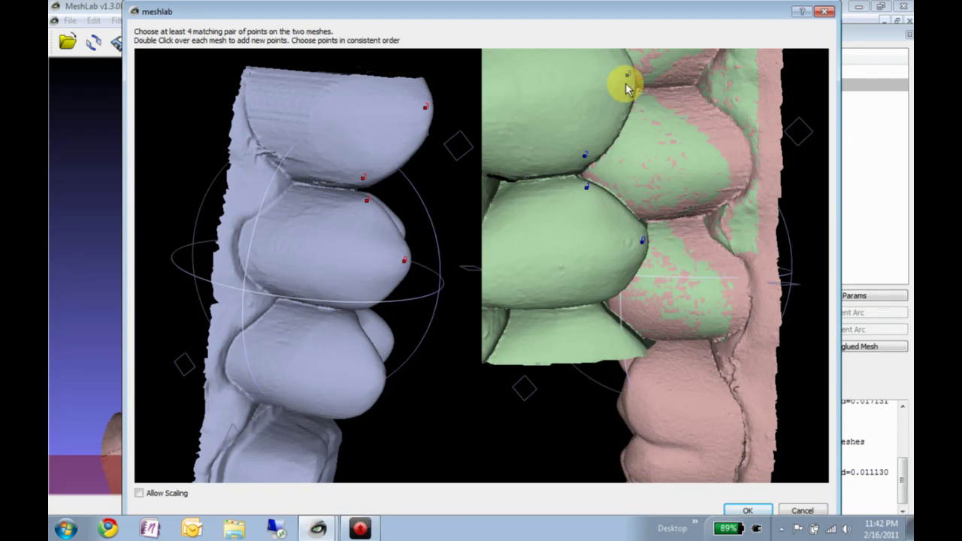
left_click(746, 514)
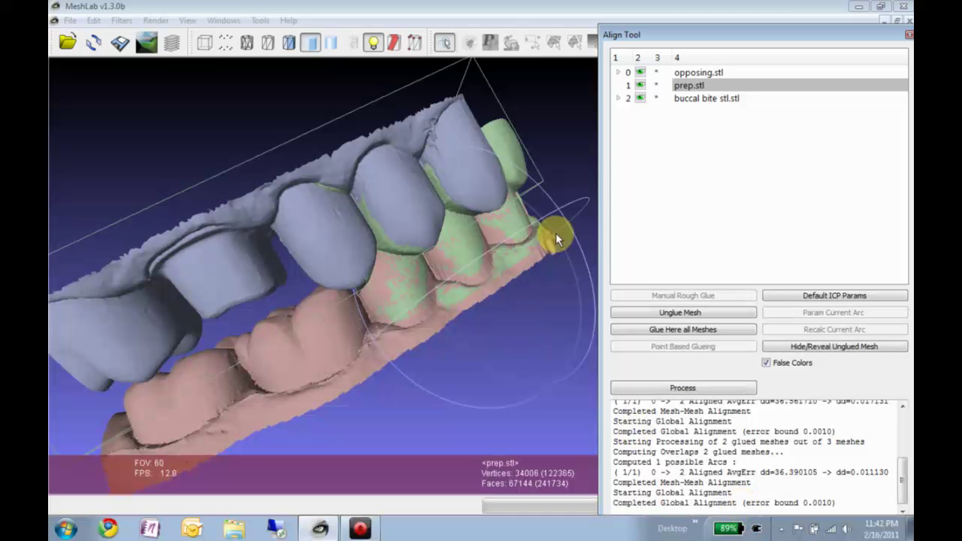
Set Minimal Starting Distance to 0.1 and align all three scans (prep error 30.975492 to 0.020743)
left_click(810, 301)
left_click(766, 240)
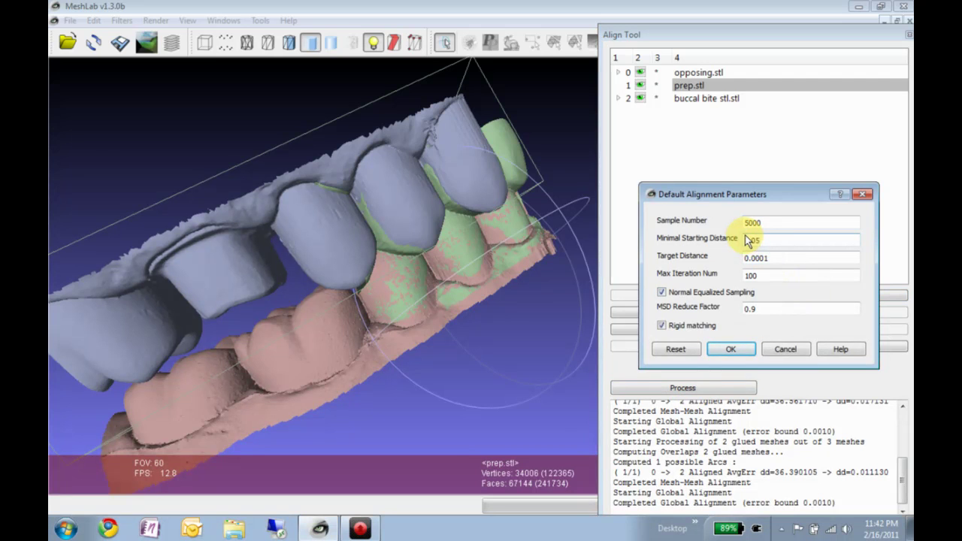
key("BackSpace")
key("BackSpace")
key("BackSpace")
type(".3")
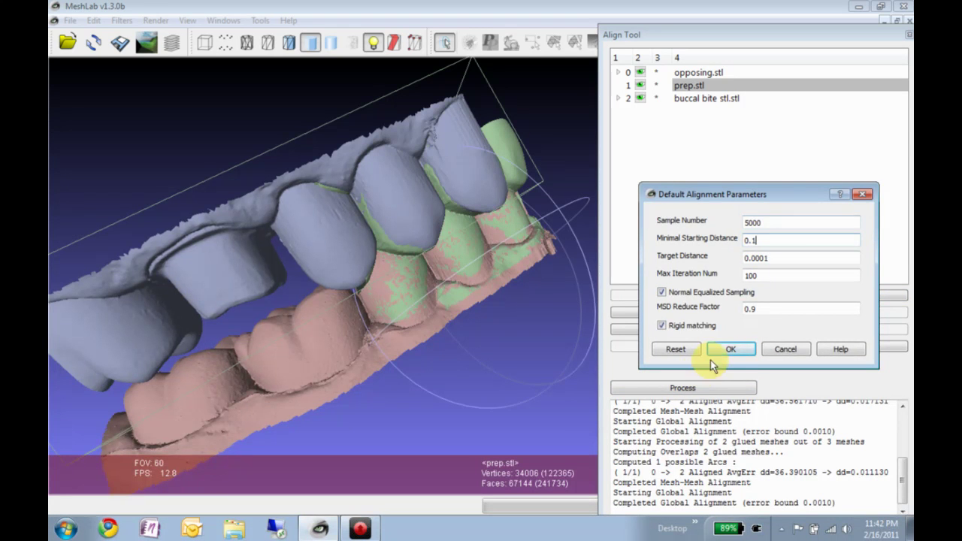
left_click(728, 349)
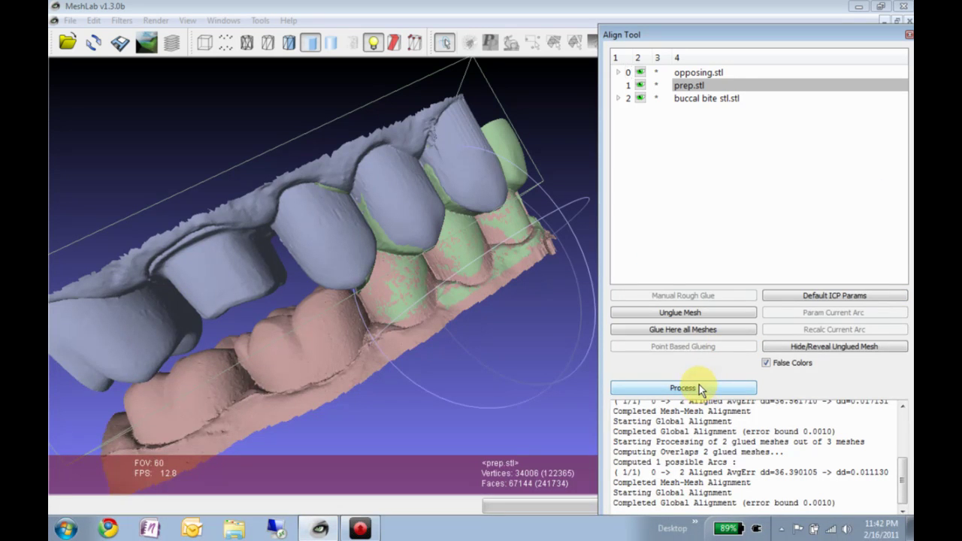
left_click(699, 388)
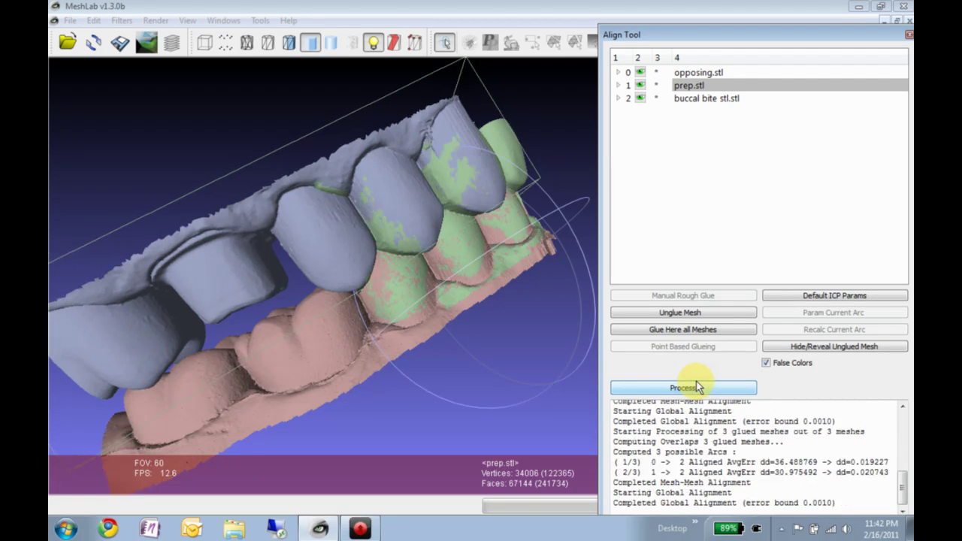
Rerun the three-scan alignment at Minimal Starting Distance 0.05, reaching errors of about 0.0115
left_click(795, 294)
left_click(758, 240)
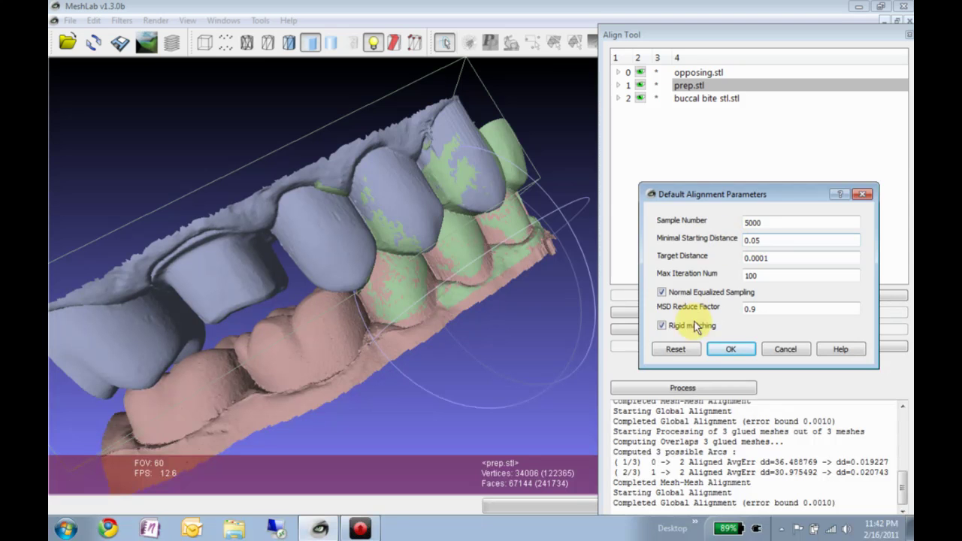
left_click(719, 348)
left_click(713, 385)
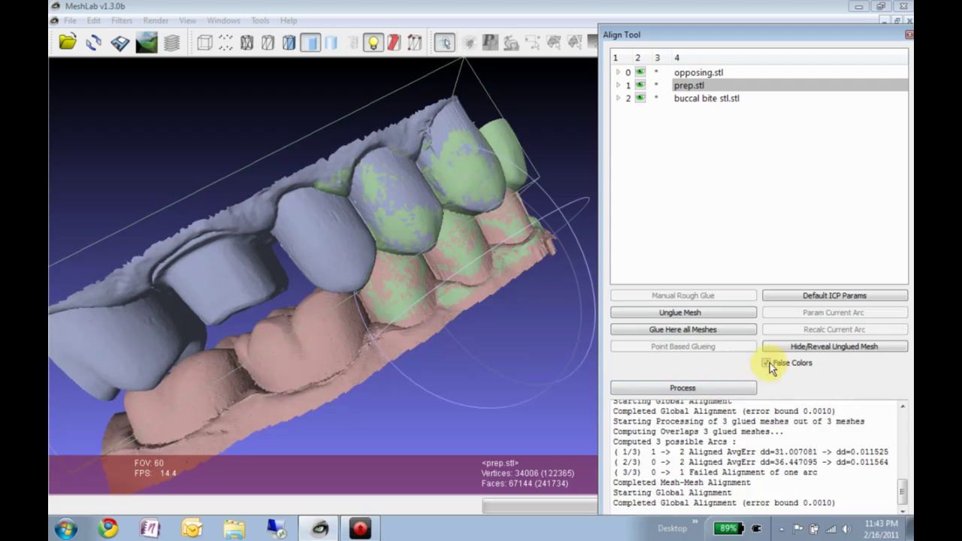
Set Sample Number to 6000, realign, and inspect the overlap; errors fall to about 0.0043
left_click(791, 299)
left_click(764, 242)
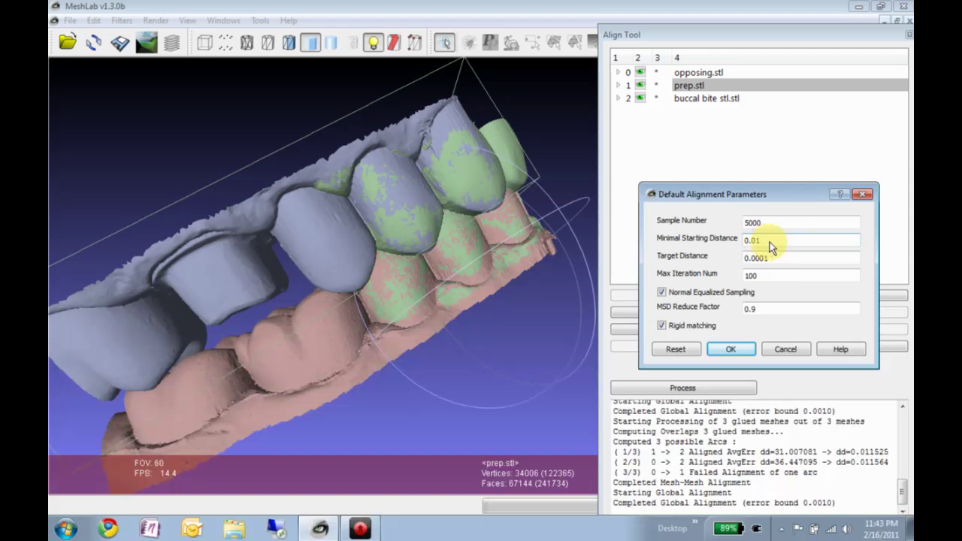
key("shift+Tab")
type("6000")
left_click(721, 346)
left_click(702, 386)
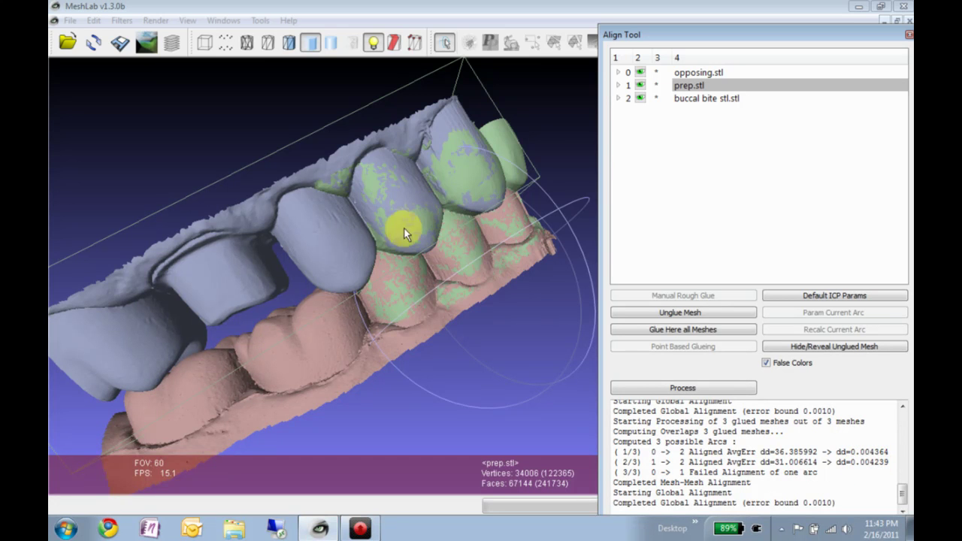
left_click_drag(431, 197, 435, 233)
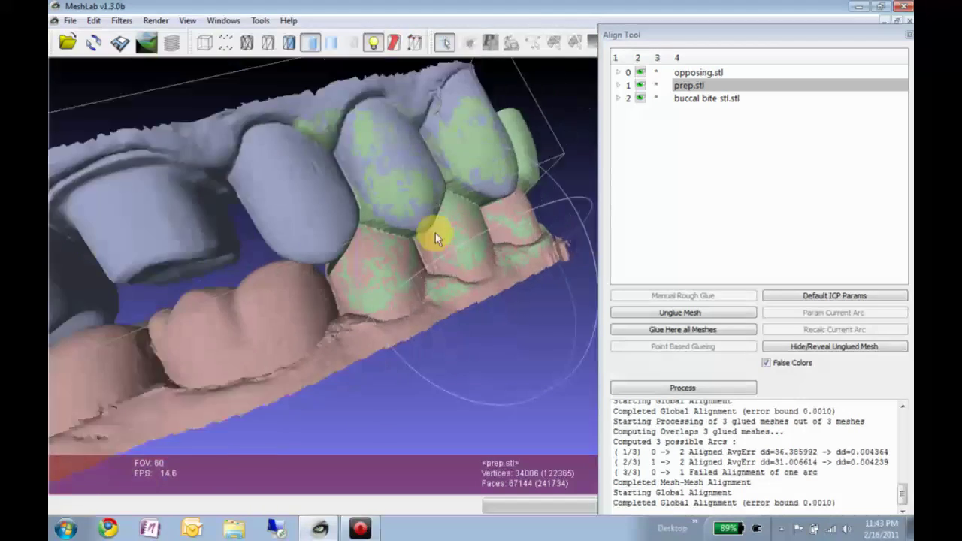